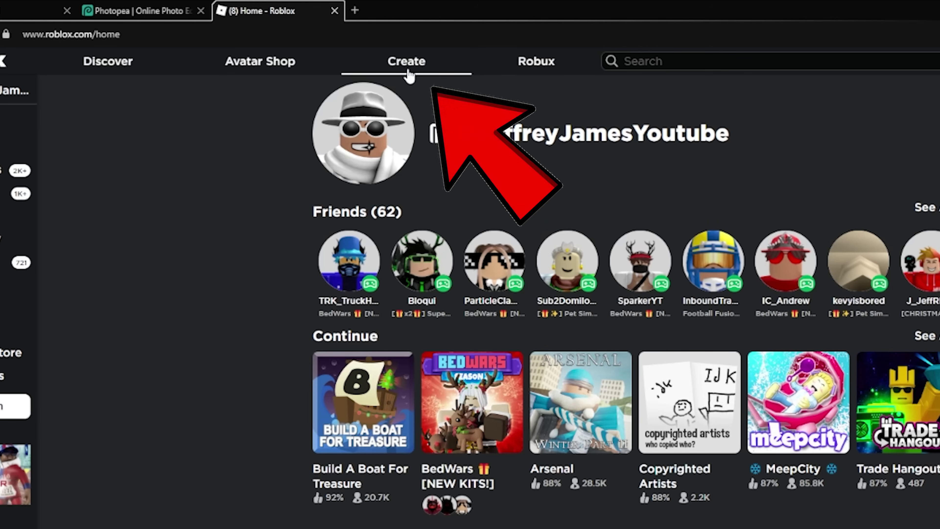
- Go to Roblox's Create a Shirt page and download the blank shirt template
{"action": "left_click", "coordinate": [408, 72]}
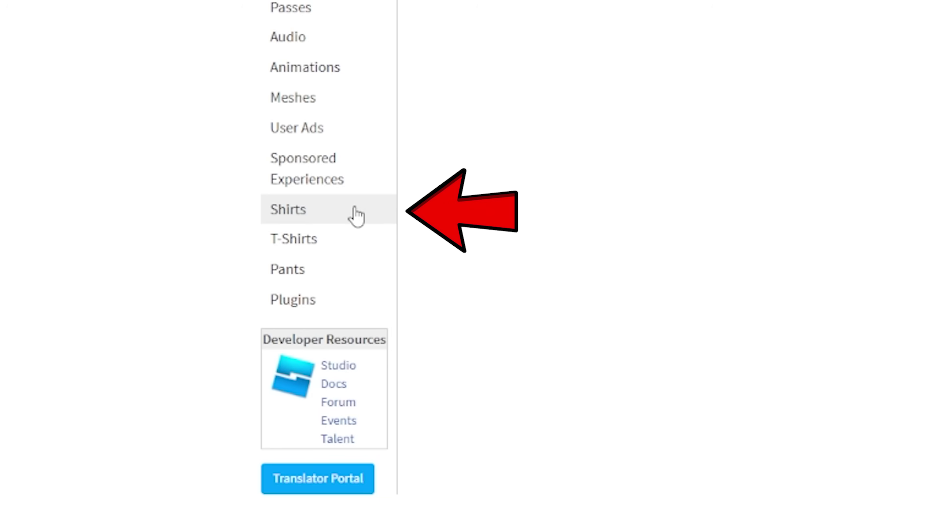
{"action": "left_click", "coordinate": [356, 215]}
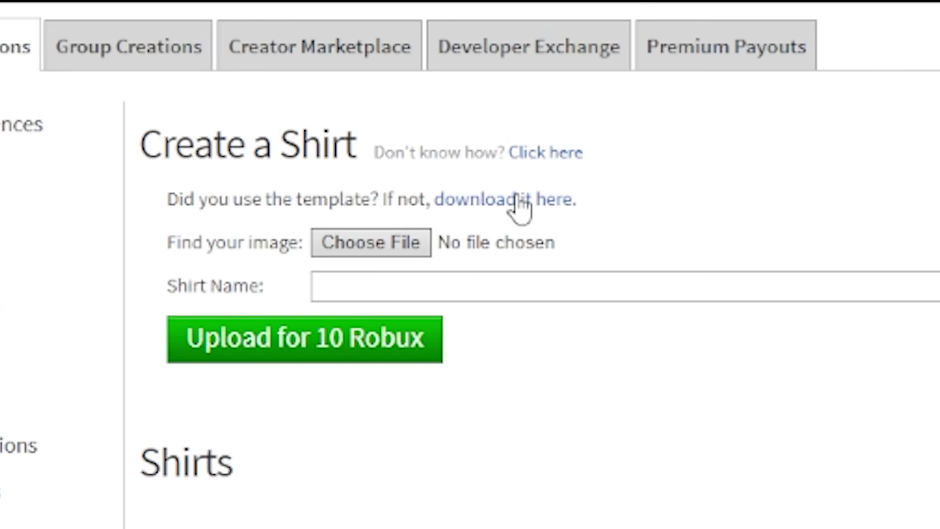
{"action": "left_click", "coordinate": [459, 93]}
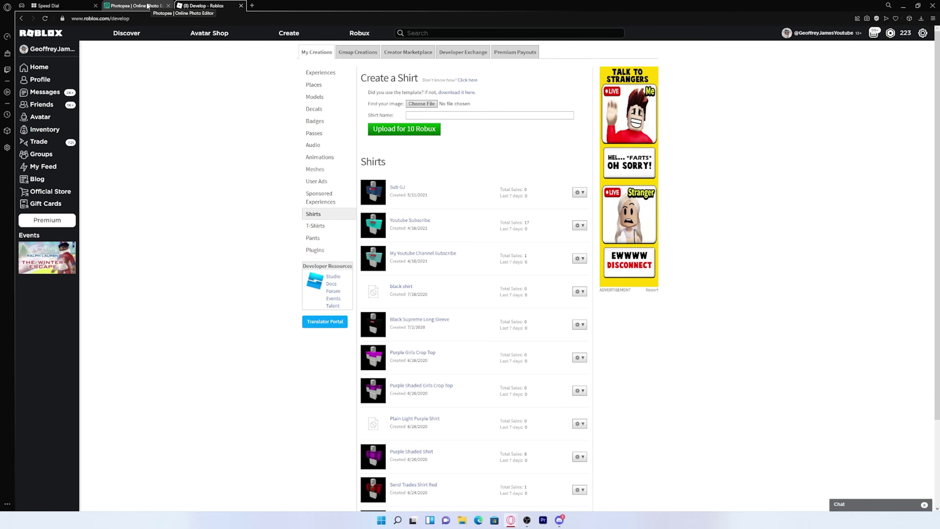
- Open the downloaded Template-Shirts-R15_07262019.psd template in Photopea
{"action": "left_click", "coordinate": [147, 6]}
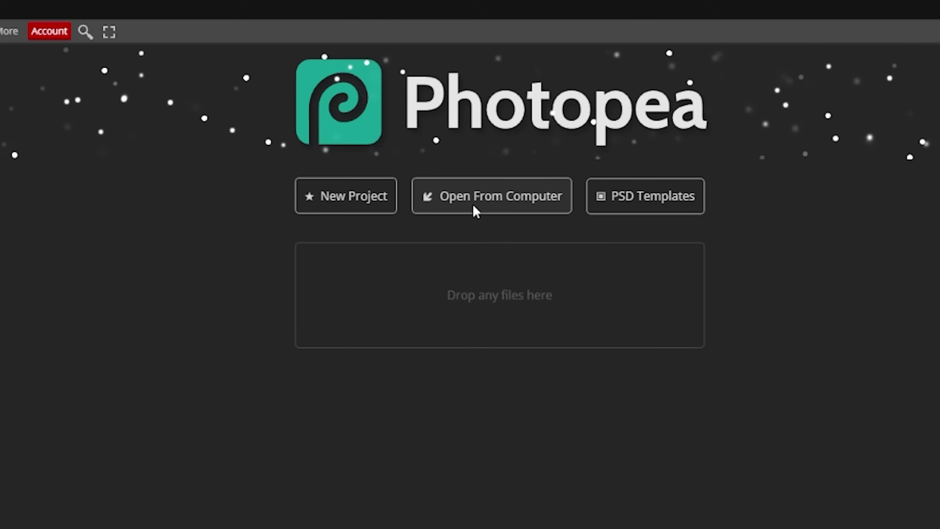
{"action": "left_click", "coordinate": [476, 211]}
{"action": "double_click", "coordinate": [0, 233]}
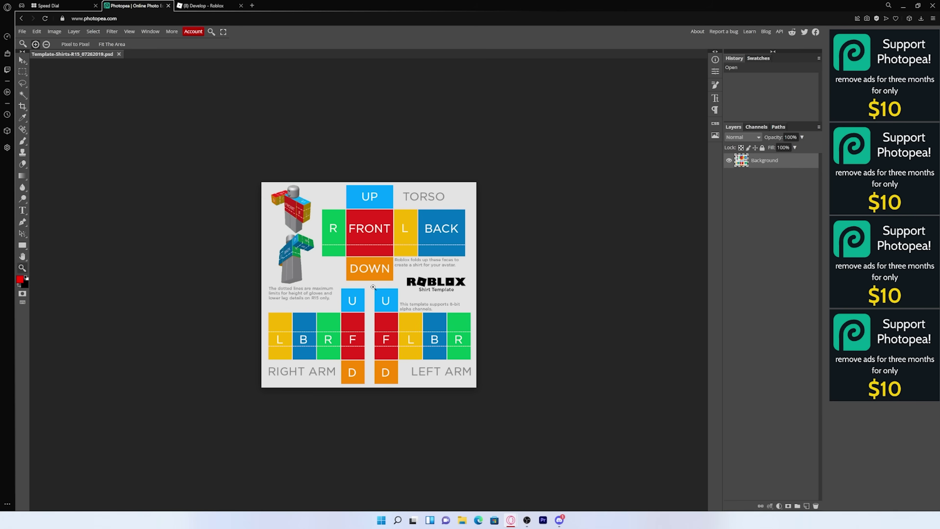
- Zoom in and clear the coloured UP box of the template to transparency
{"action": "left_click", "coordinate": [373, 287]}
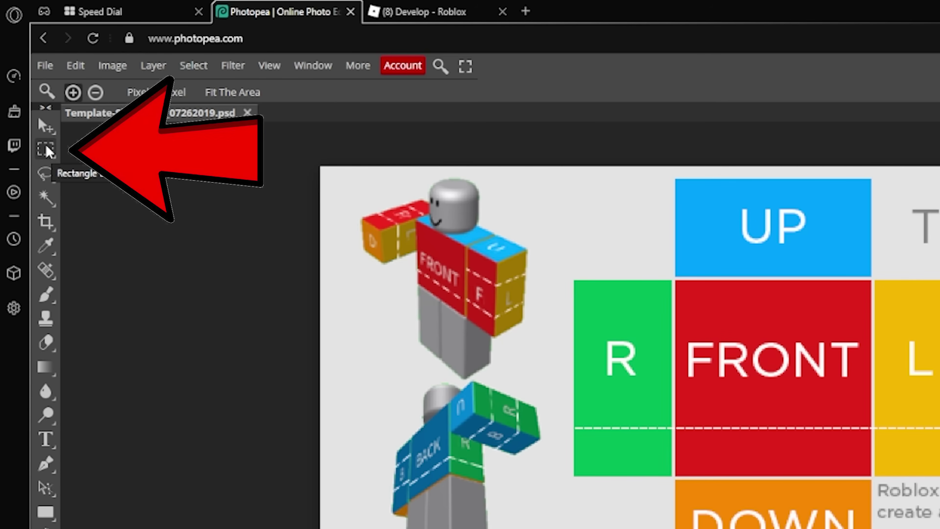
{"action": "left_click", "coordinate": [47, 149]}
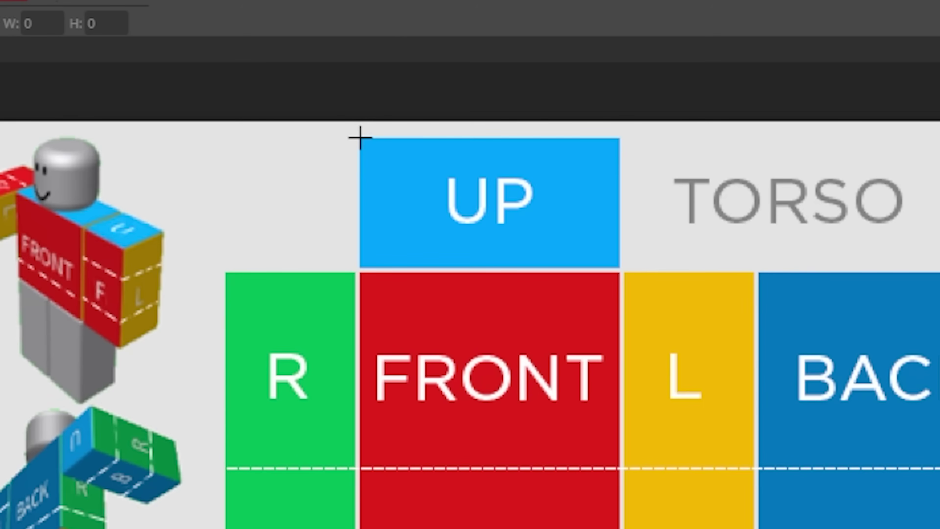
{"action": "left_click_drag", "start_coordinate": [360, 138], "coordinate": [583, 248]}
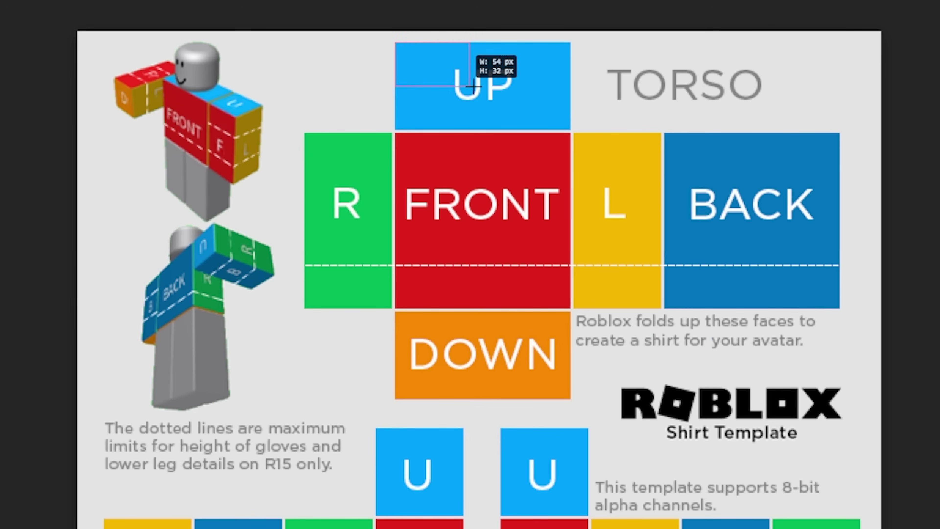
{"action": "left_click_drag", "start_coordinate": [546, 117], "coordinate": [570, 130]}
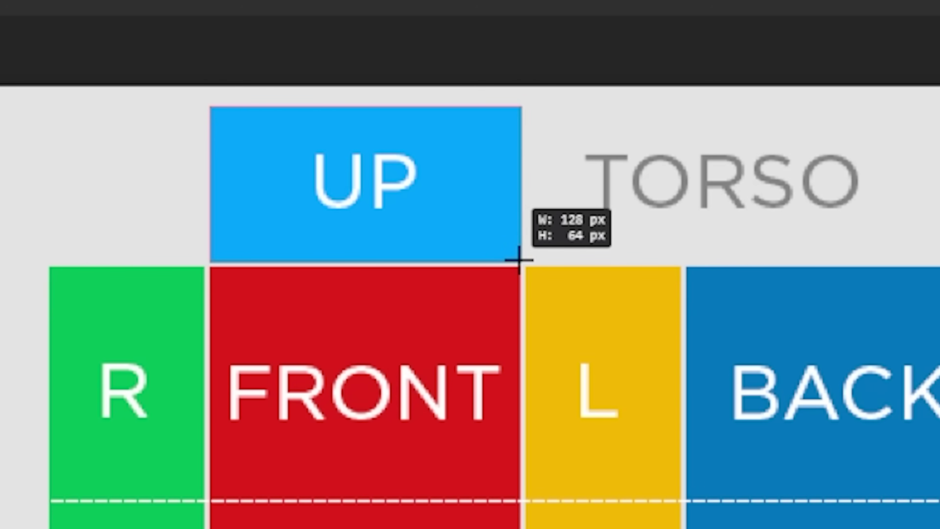
{"action": "left_click_drag", "start_coordinate": [519, 261], "coordinate": [519, 260]}
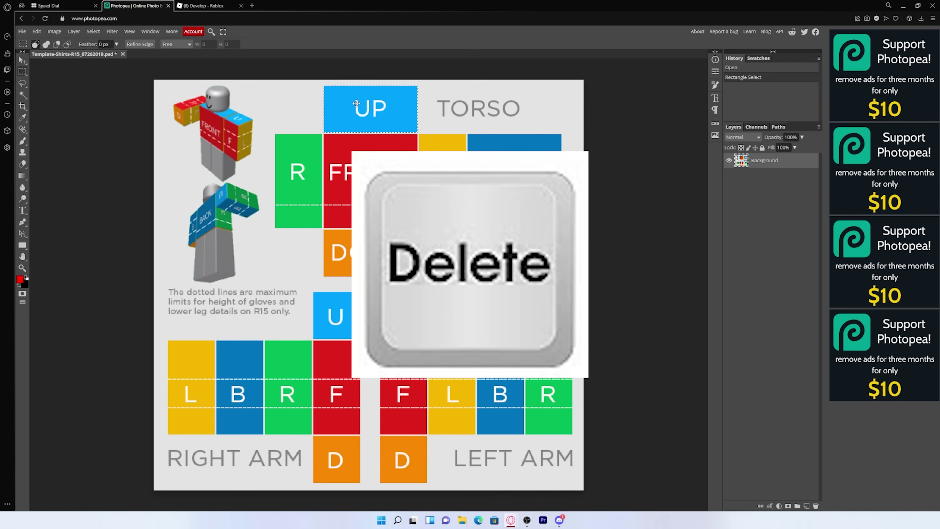
{"action": "key", "text": "Delete"}
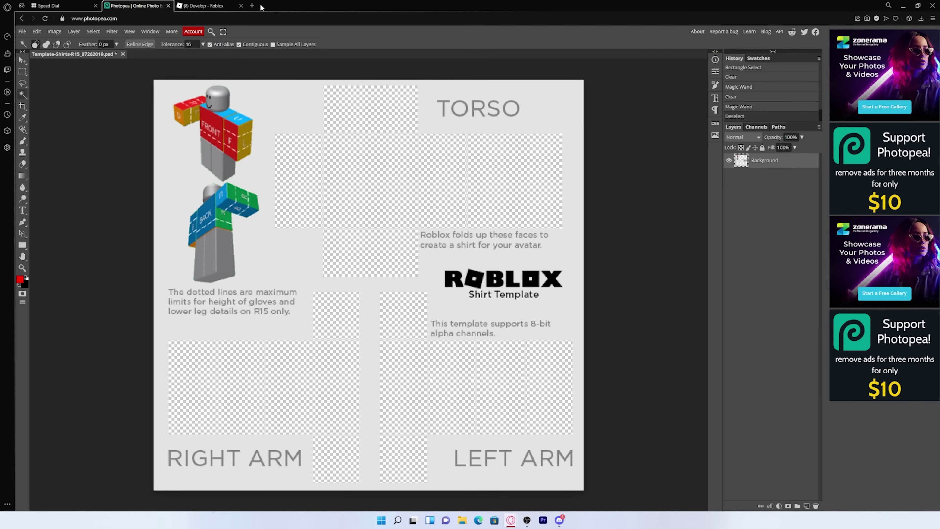
- Search Google images for 'cyan' and save a plain electric cyan image
{"action": "left_click", "coordinate": [253, 6]}
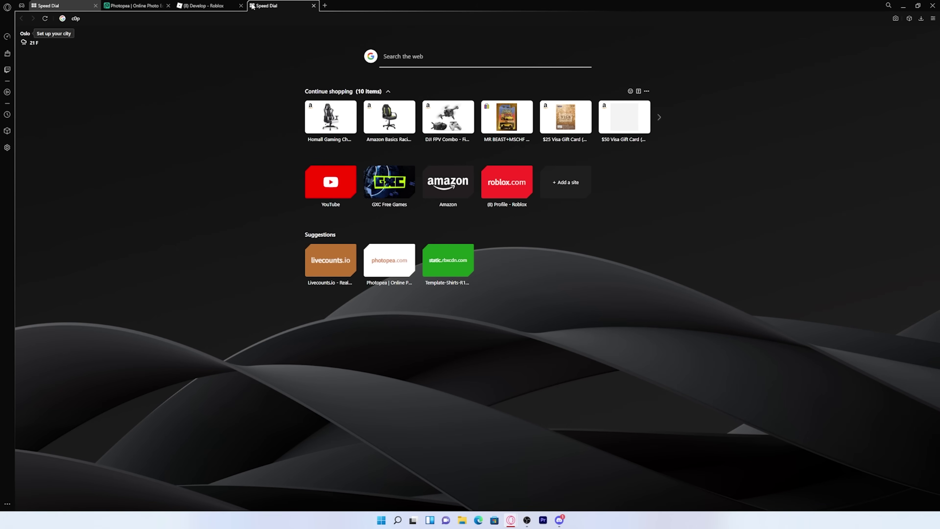
{"action": "type", "text": "c0p"}
{"action": "key", "text": "BackSpace"}
{"action": "key", "text": "BackSpace"}
{"action": "type", "text": "ya"}
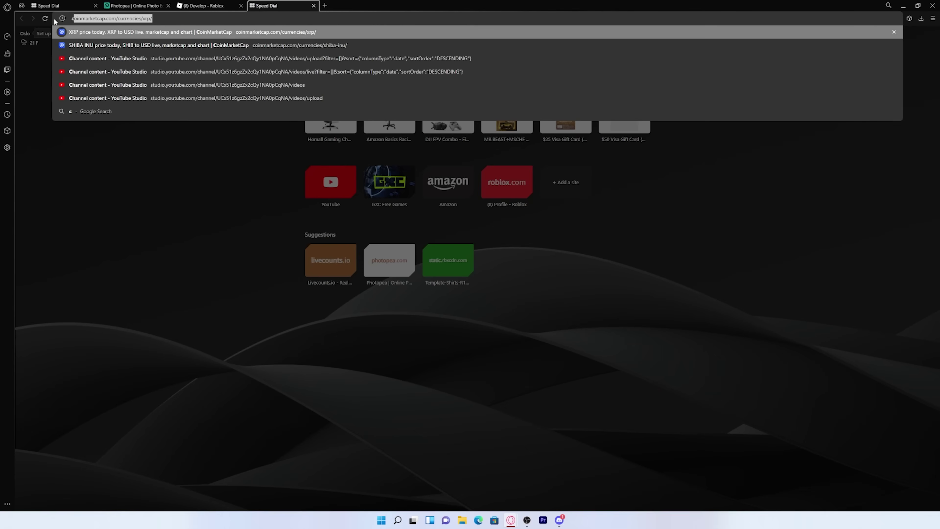
{"action": "type", "text": "n"}
{"action": "key", "text": "Return"}
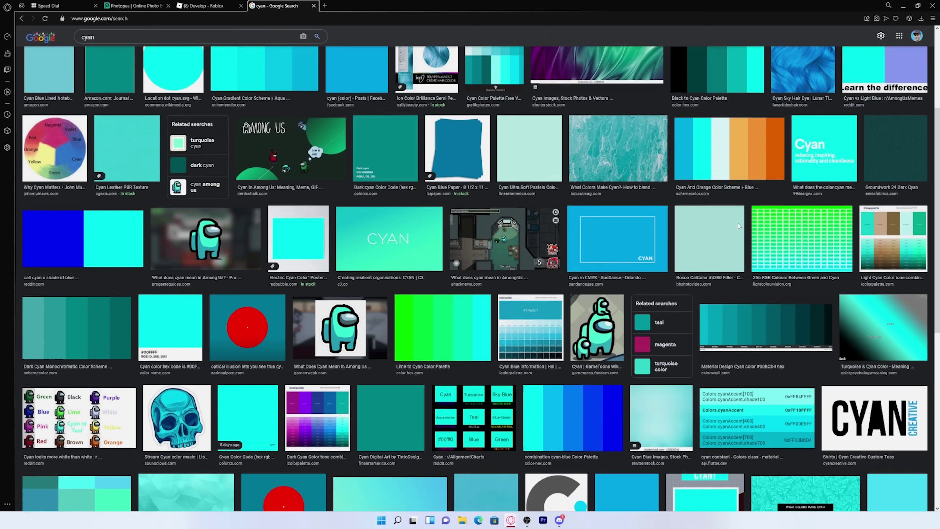
{"action": "scroll", "coordinate": [494, 255], "scroll_direction": "down", "scroll_amount": 5}
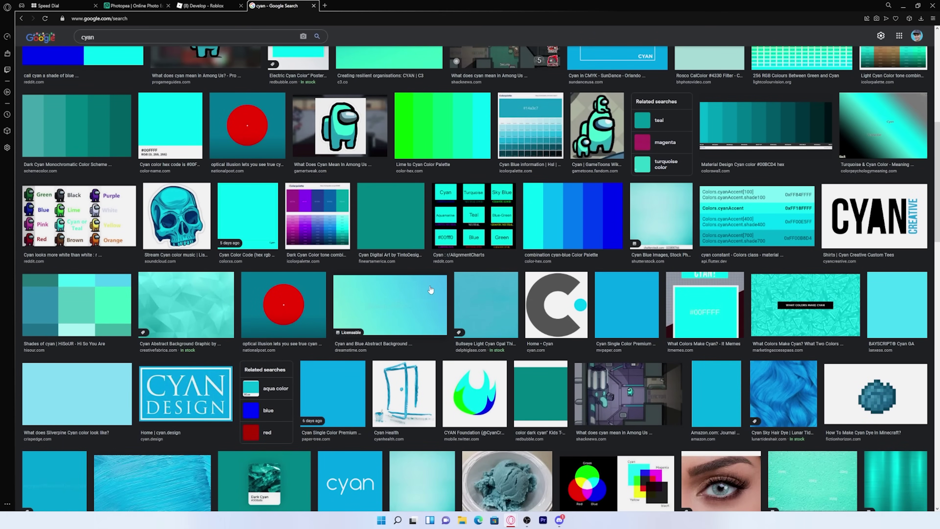
{"action": "left_click", "coordinate": [796, 168]}
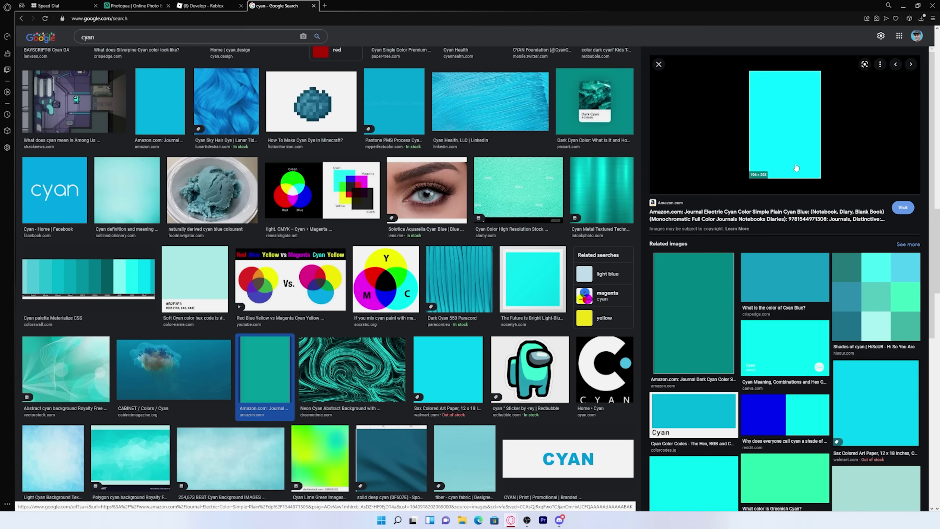
{"action": "right_click", "coordinate": [785, 153]}
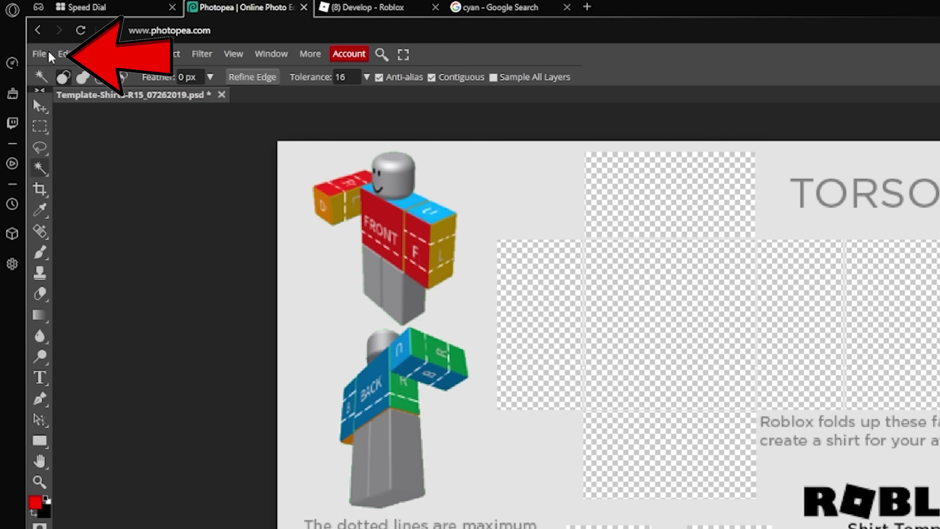
- Place the saved cyan image into the template and scale it to cover it
{"action": "left_click", "coordinate": [15, 34]}
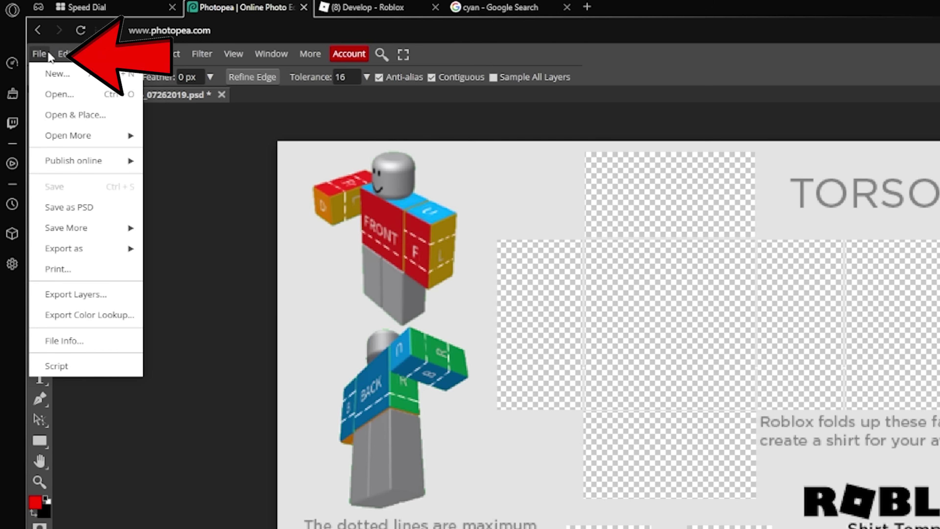
{"action": "left_click", "coordinate": [77, 115]}
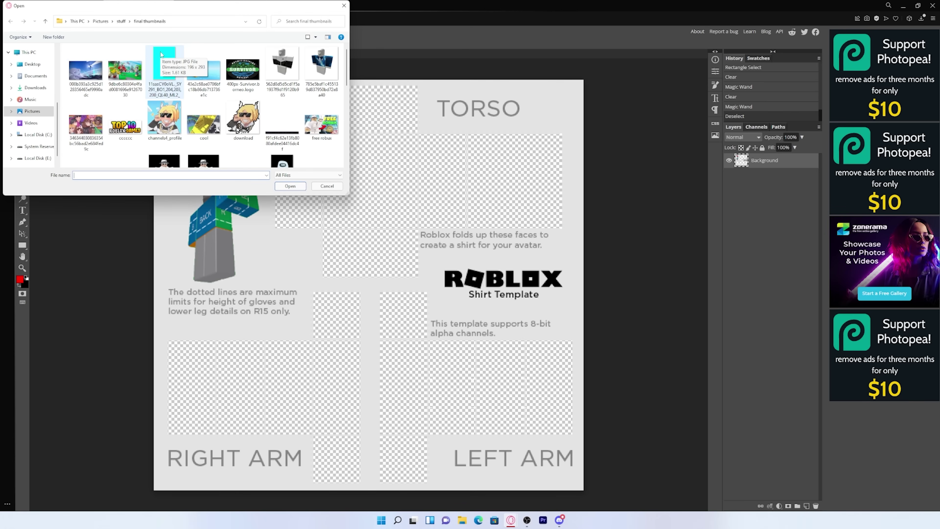
{"action": "double_click", "coordinate": [161, 54]}
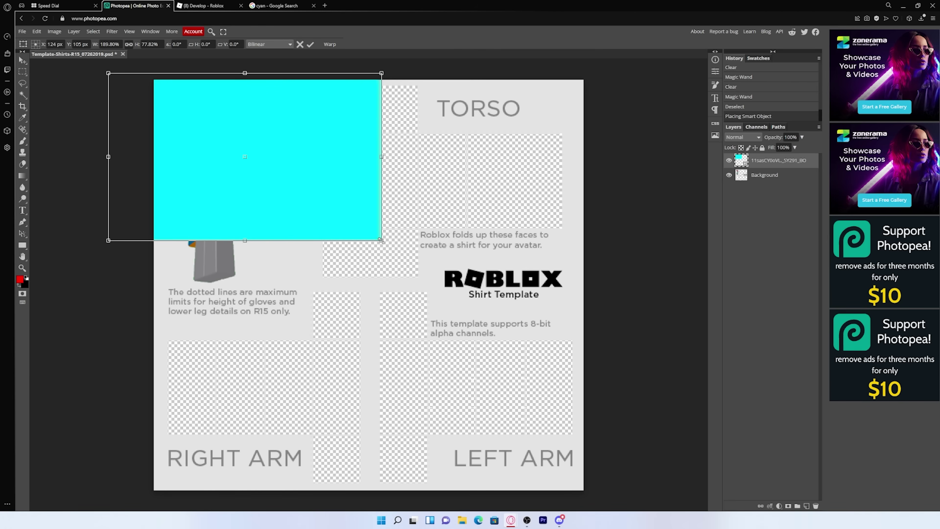
{"action": "left_click_drag", "start_coordinate": [381, 240], "coordinate": [624, 500]}
{"action": "left_click_drag", "start_coordinate": [107, 74], "coordinate": [148, 73]}
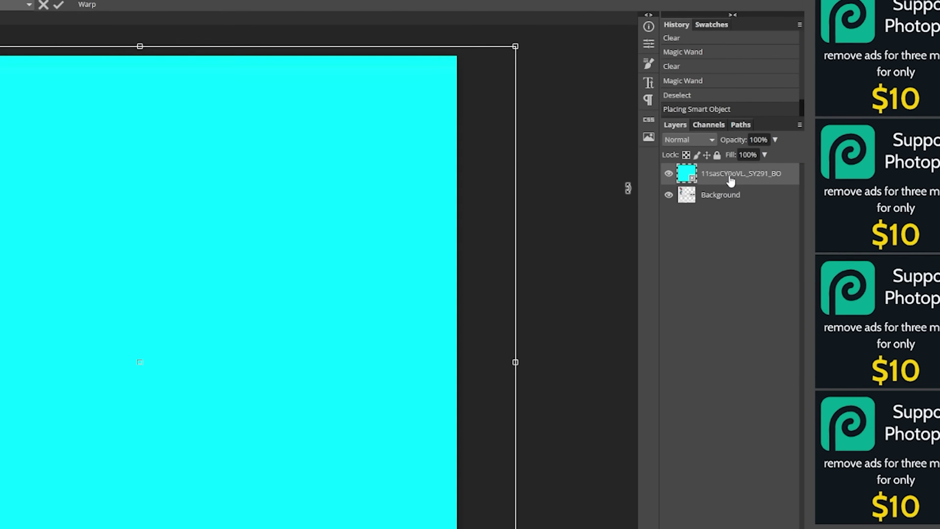
- Move the cyan layer beneath Background, then marquee the template's left-arm area
{"action": "left_click_drag", "start_coordinate": [724, 183], "coordinate": [732, 224]}
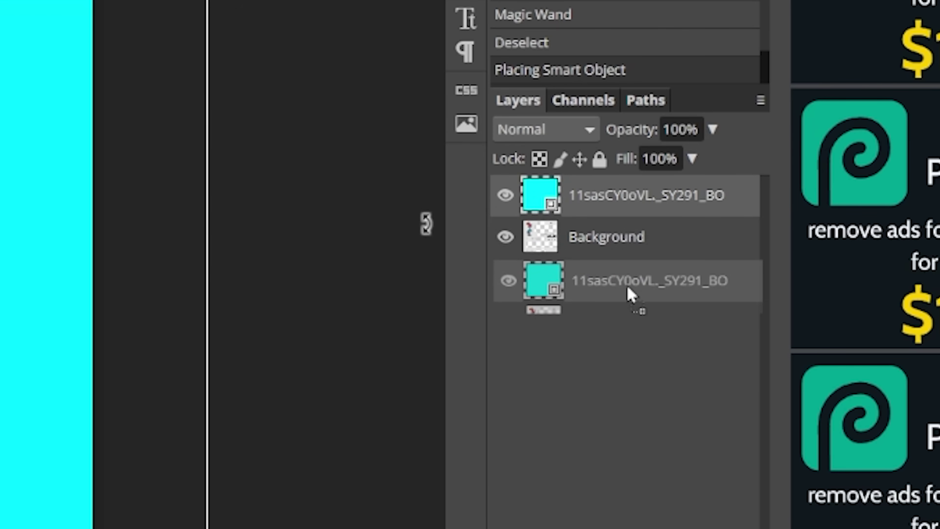
{"action": "left_click_drag", "start_coordinate": [628, 289], "coordinate": [625, 290]}
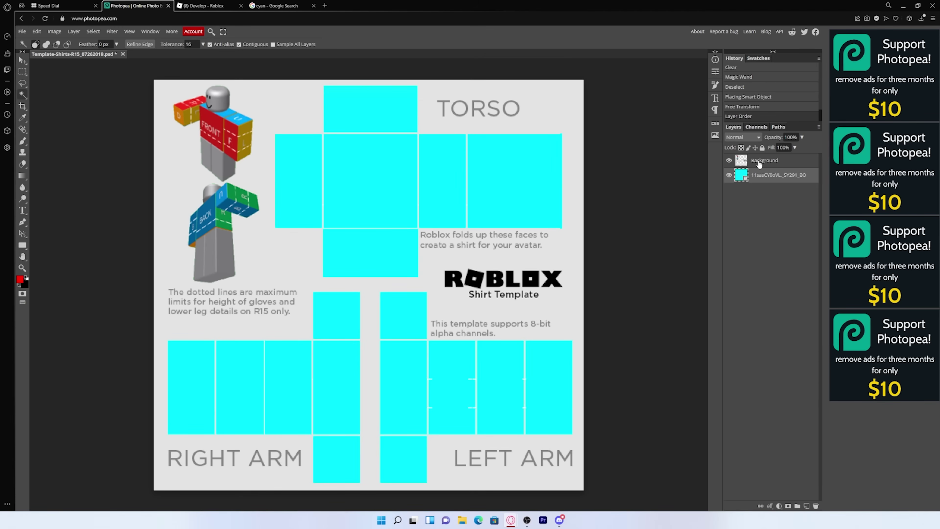
{"action": "left_click", "coordinate": [759, 164]}
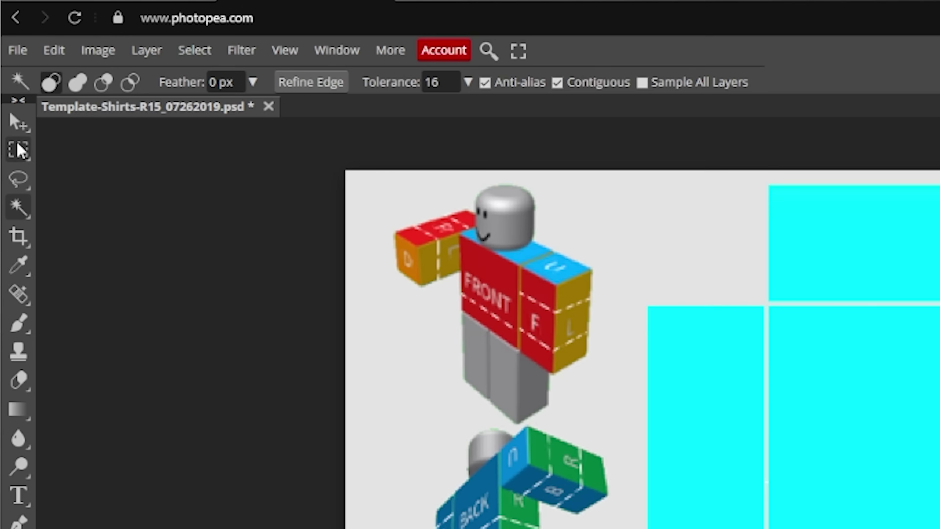
{"action": "left_click", "coordinate": [19, 150]}
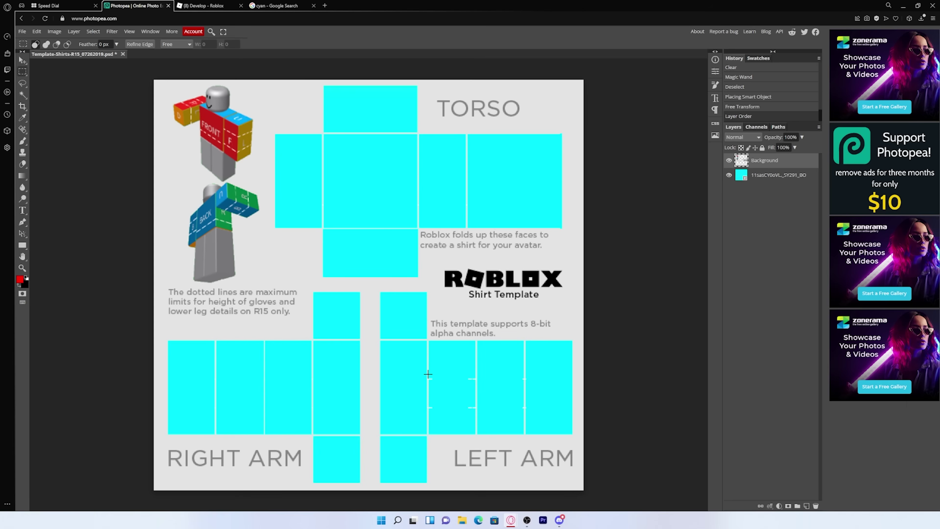
{"action": "left_click_drag", "start_coordinate": [429, 375], "coordinate": [476, 414]}
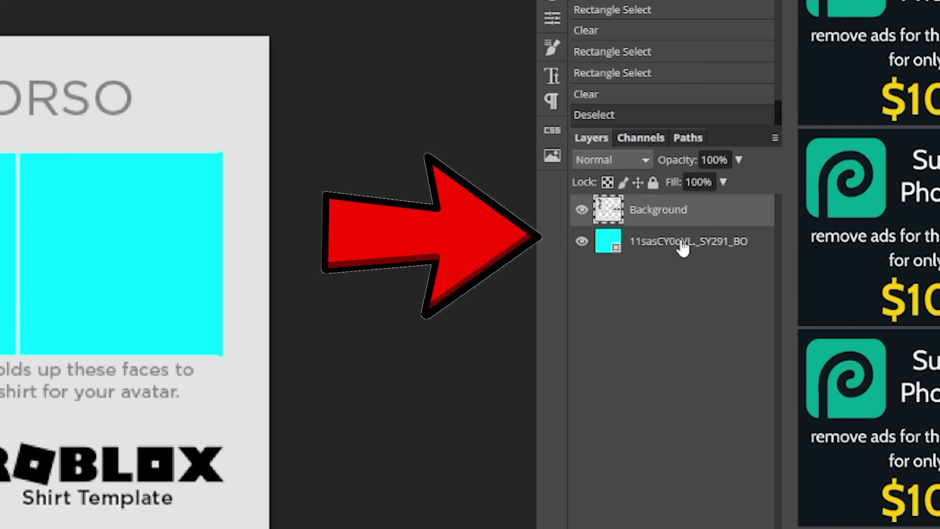
- Select the cyan layer, marquee most of the template, and choose Open & Place
{"action": "left_click", "coordinate": [776, 175]}
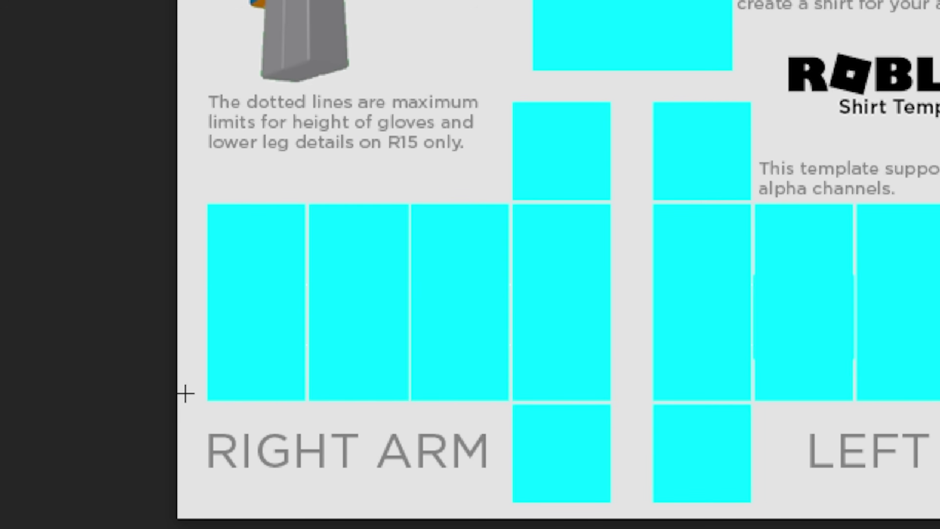
{"action": "left_click_drag", "start_coordinate": [159, 430], "coordinate": [508, 118]}
{"action": "left_click_drag", "start_coordinate": [610, 49], "coordinate": [696, 4]}
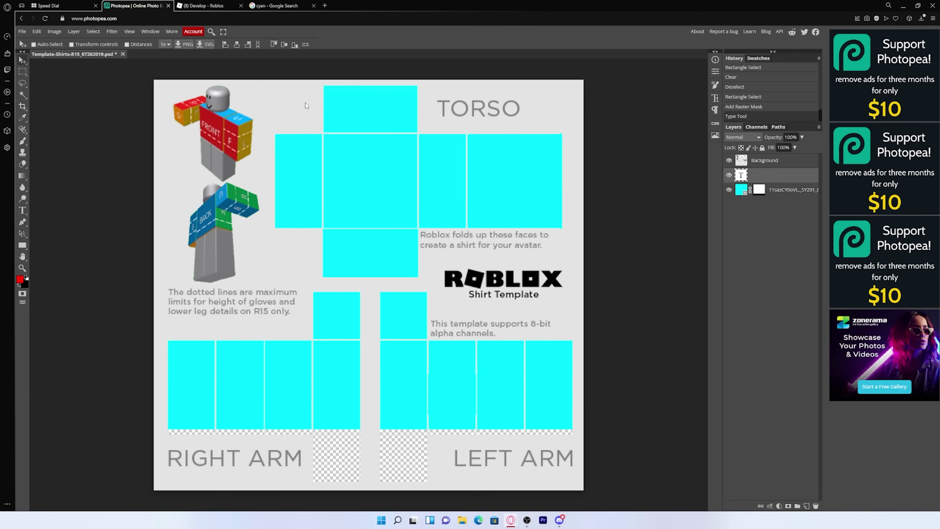
{"action": "left_click", "coordinate": [25, 31]}
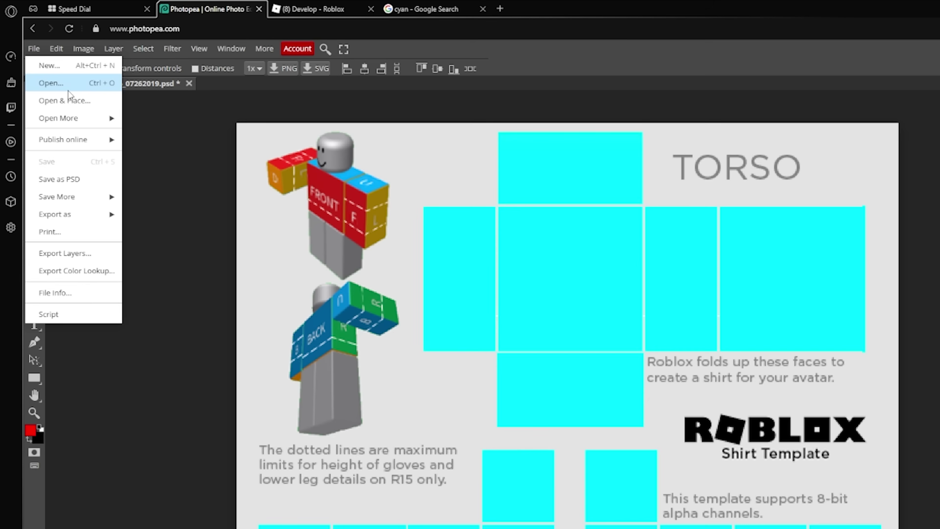
{"action": "left_click", "coordinate": [111, 146]}
- Place the Subscribe button image from the Pictures folder onto the front torso
{"action": "left_click", "coordinate": [50, 248]}
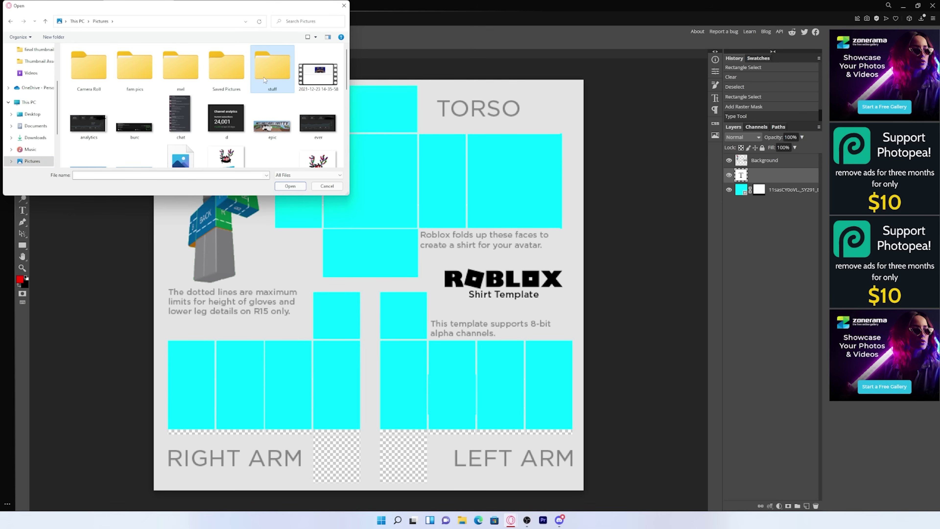
{"action": "double_click", "coordinate": [265, 79]}
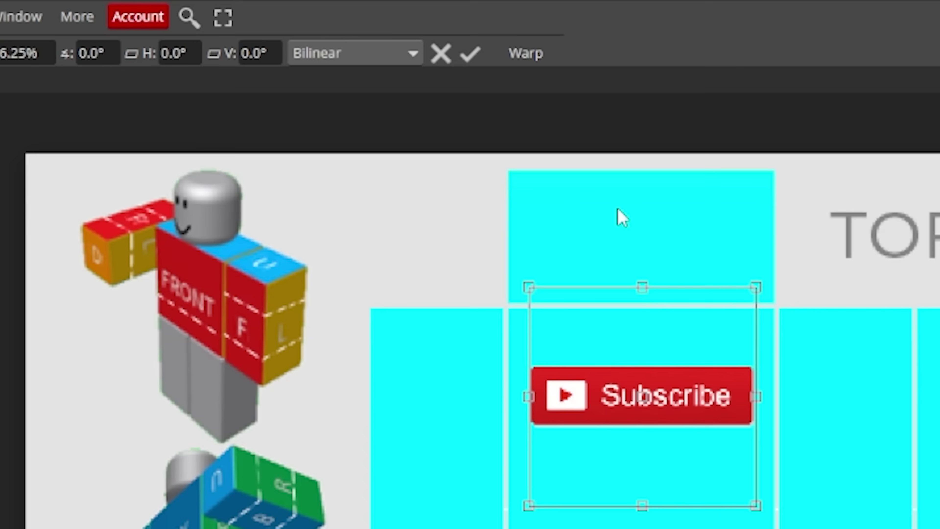
{"action": "left_click", "coordinate": [472, 56]}
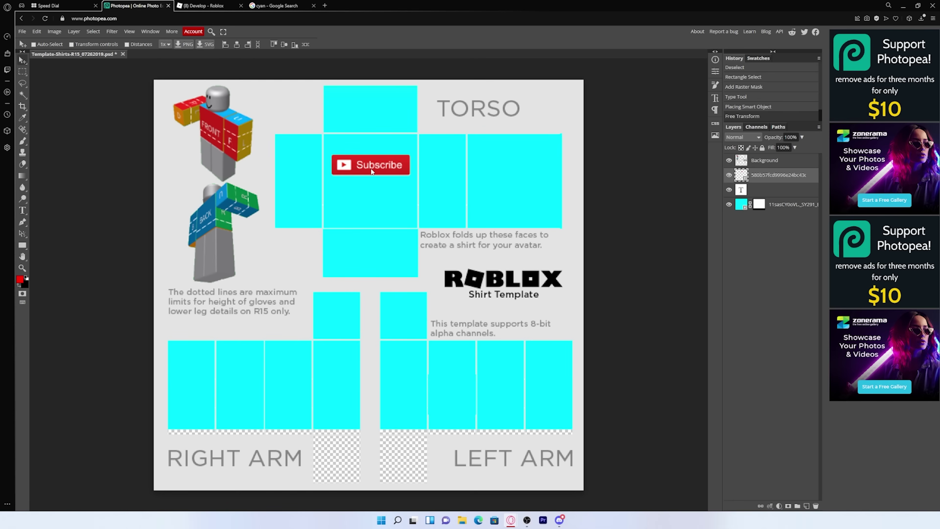
- Paste the pixel hand cursor, shrink it and position it over the Subscribe button
{"action": "key", "text": "ctrl+v"}
{"action": "left_click_drag", "start_coordinate": [384, 269], "coordinate": [377, 205]}
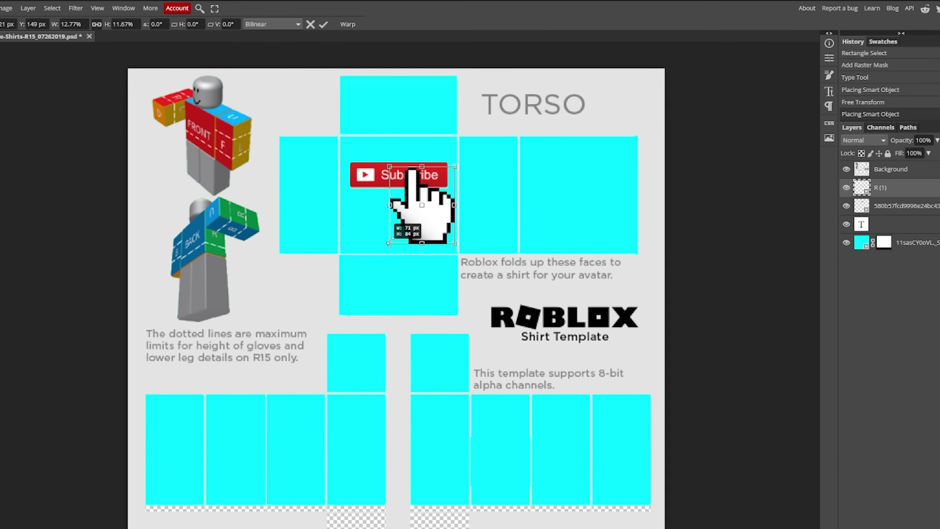
{"action": "left_click_drag", "start_coordinate": [465, 266], "coordinate": [487, 241]}
{"action": "left_click_drag", "start_coordinate": [403, 185], "coordinate": [395, 194]}
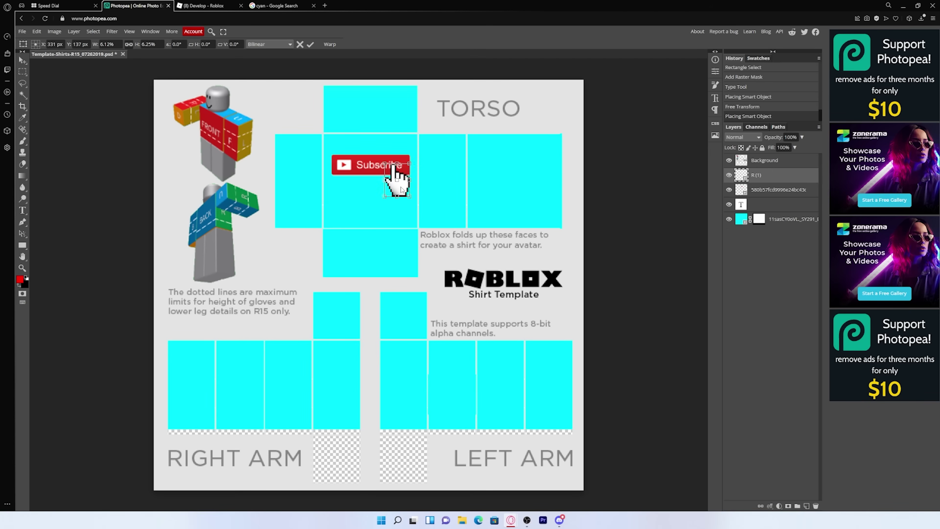
{"action": "left_click", "coordinate": [311, 44]}
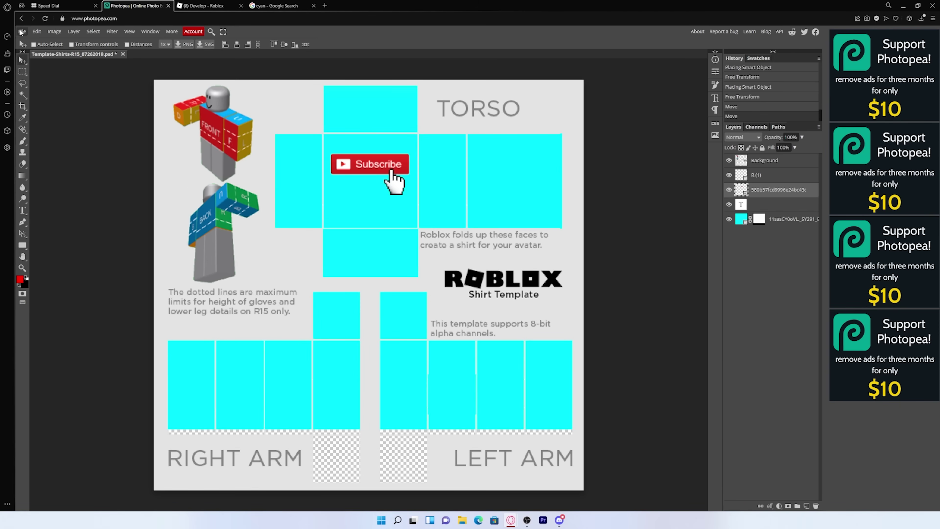
- Export the shirt design as Template-Shirts-R15_07262019.png
{"action": "left_click", "coordinate": [22, 32]}
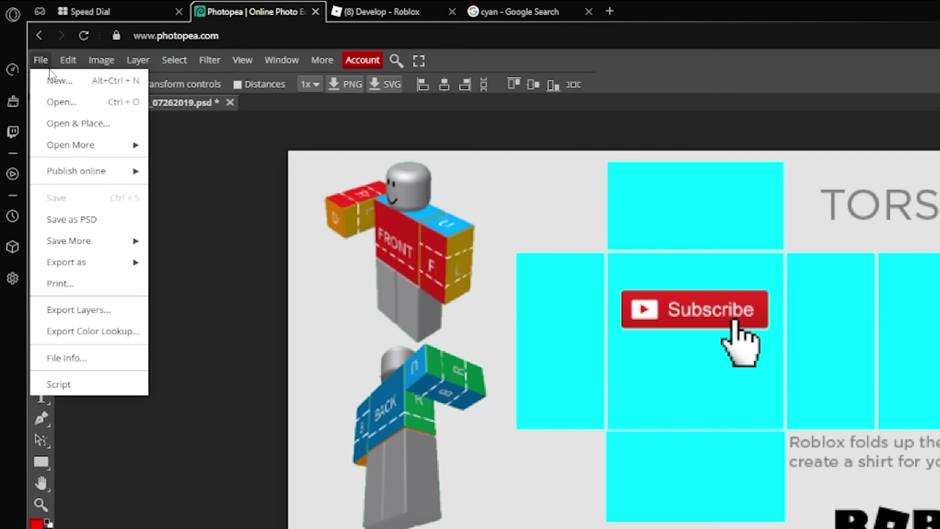
{"action": "mouse_move", "coordinate": [129, 262]}
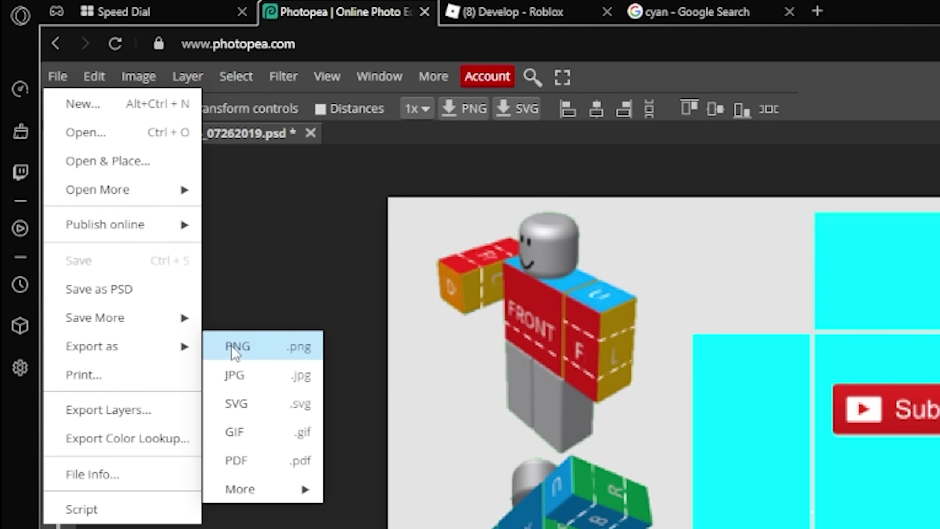
{"action": "left_click", "coordinate": [233, 347]}
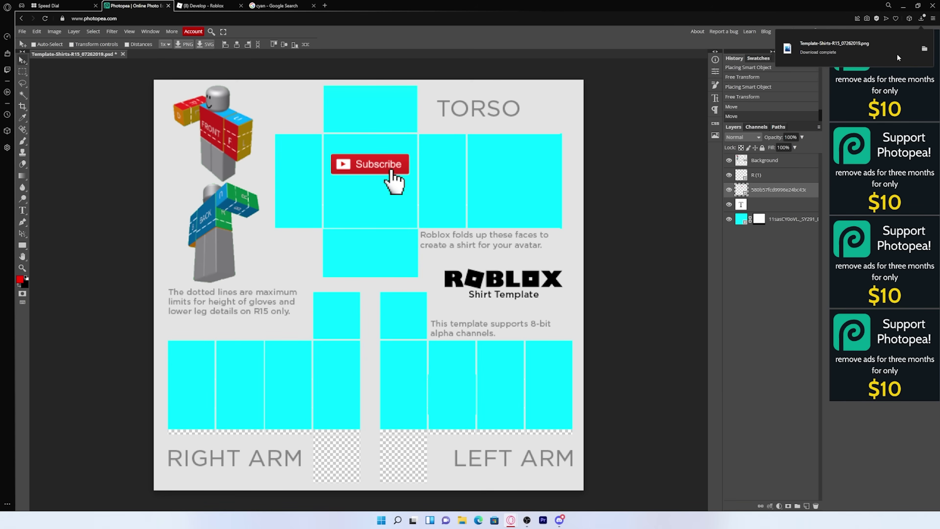
- Attach the exported template PNG to the Create a Shirt form and select the default shirt name
{"action": "left_click", "coordinate": [216, 5]}
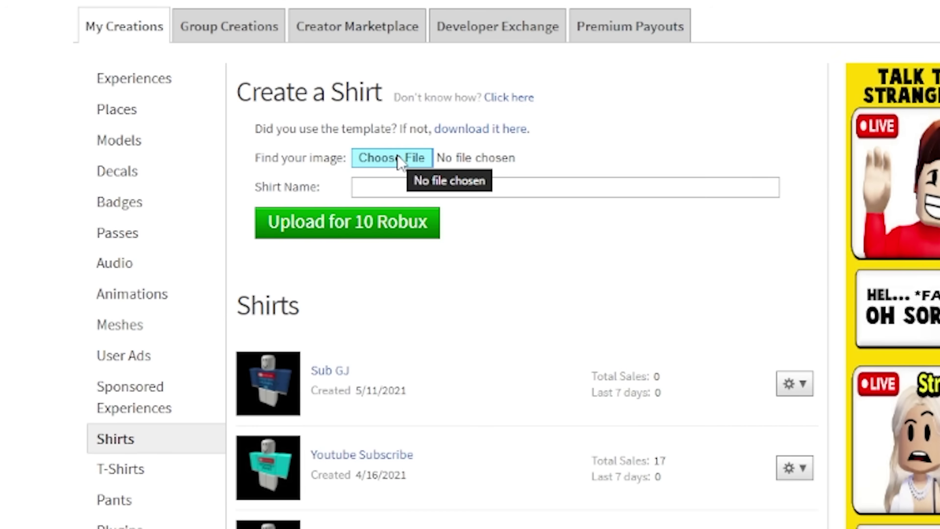
{"action": "left_click", "coordinate": [399, 159]}
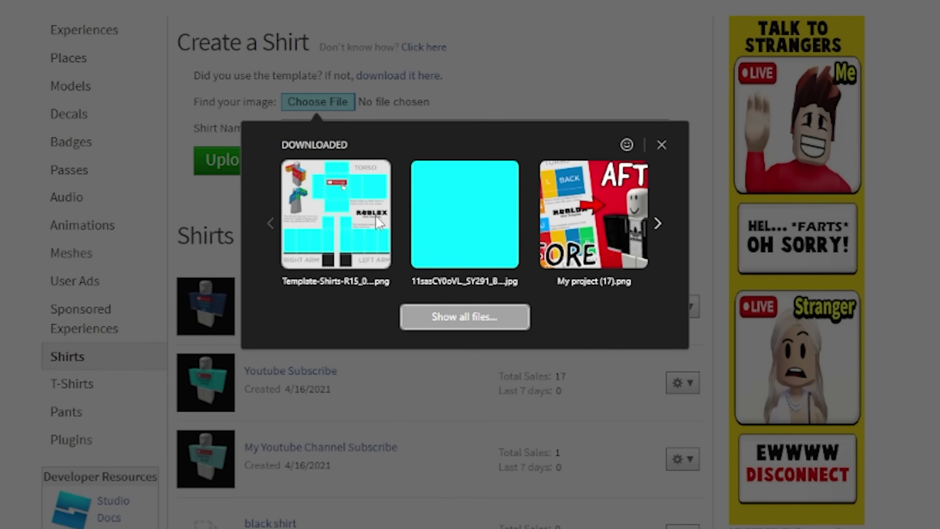
{"action": "left_click", "coordinate": [332, 204]}
{"action": "left_click_drag", "start_coordinate": [411, 122], "coordinate": [383, 122]}
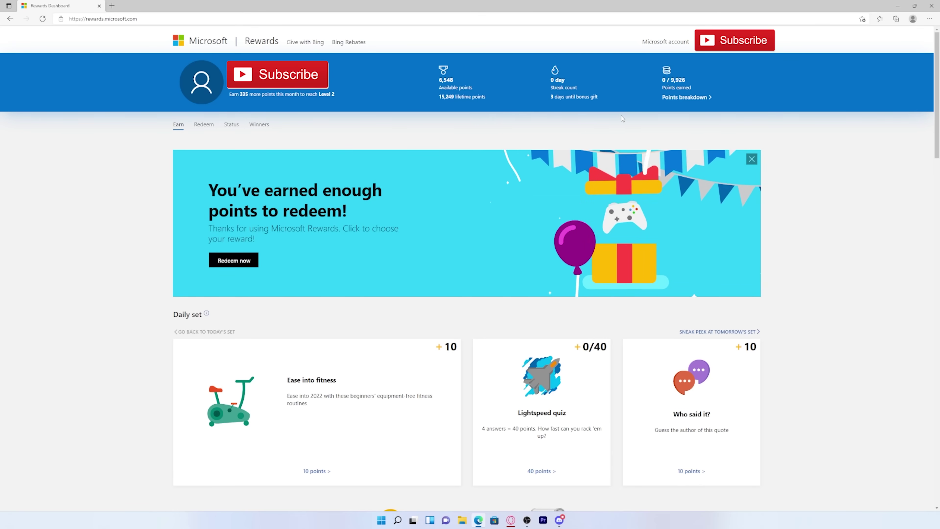
- Browse the Rewards dashboard, go to Redeem, and open the Roblox Digital Code reward
{"action": "scroll", "coordinate": [622, 118], "scroll_direction": "down", "scroll_amount": 15}
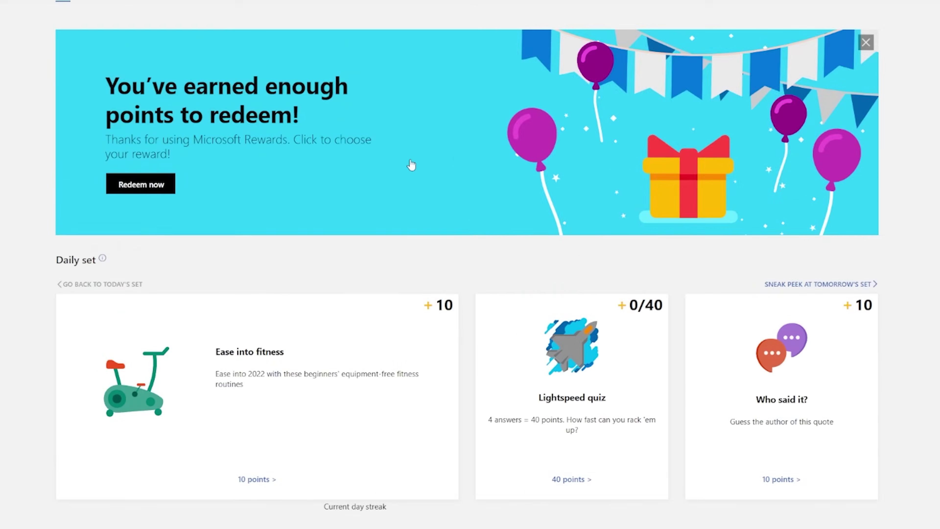
{"action": "scroll", "coordinate": [411, 164], "scroll_direction": "down", "scroll_amount": 5}
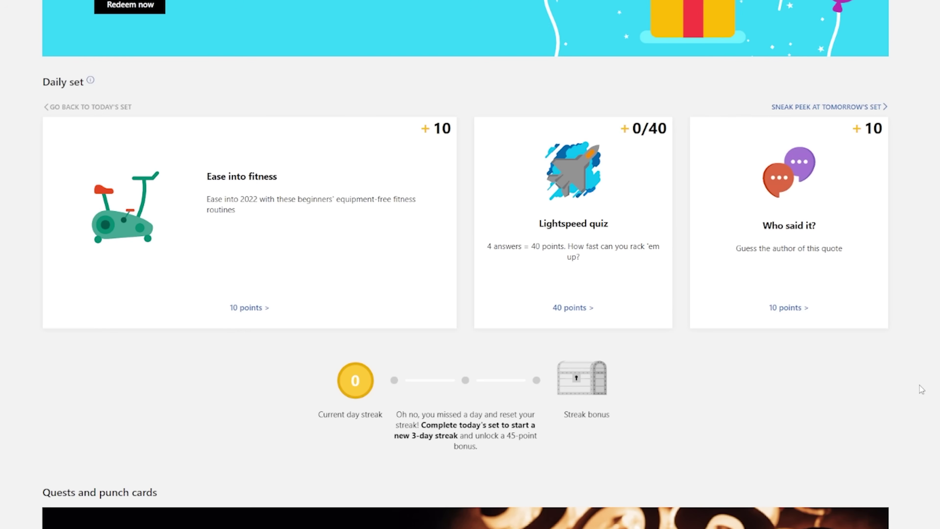
{"action": "scroll", "coordinate": [918, 388], "scroll_direction": "up", "scroll_amount": 6}
{"action": "scroll", "coordinate": [921, 389], "scroll_direction": "down", "scroll_amount": 3}
{"action": "scroll", "coordinate": [917, 388], "scroll_direction": "up", "scroll_amount": 3}
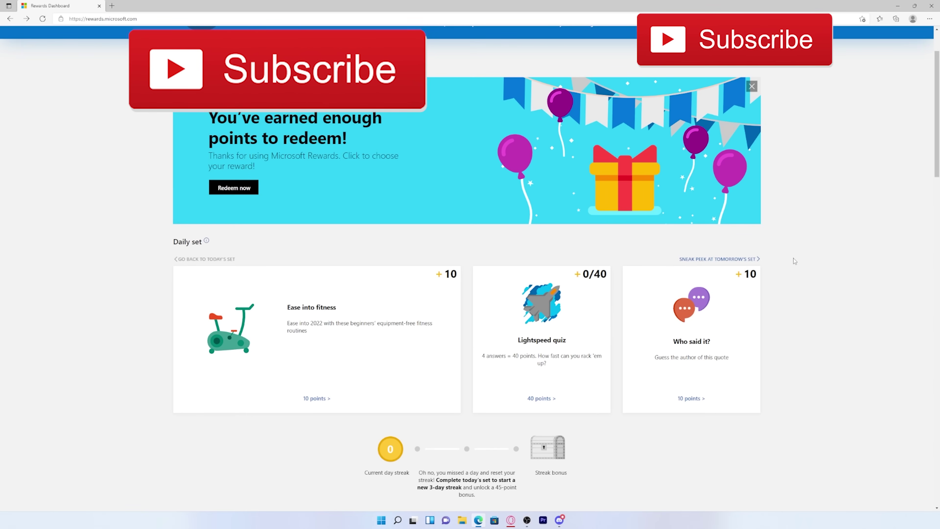
{"action": "scroll", "coordinate": [792, 260], "scroll_direction": "up", "scroll_amount": 2}
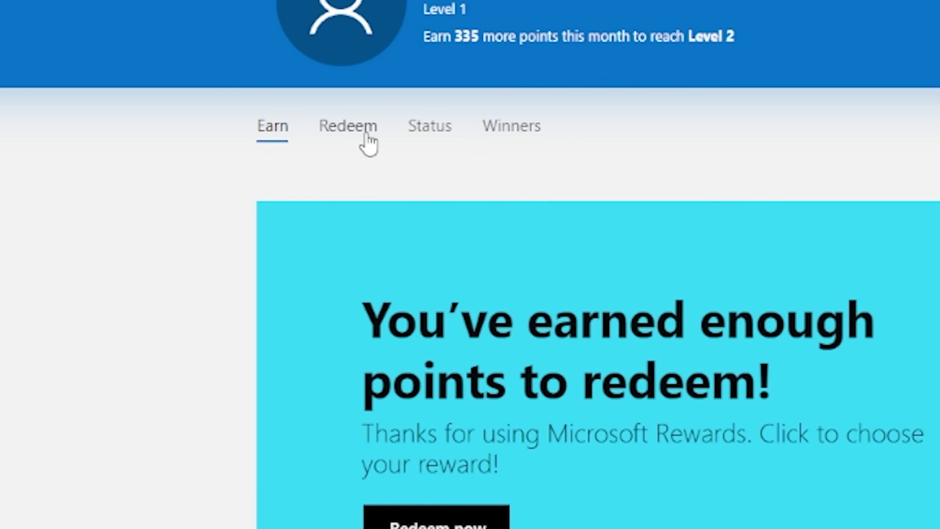
{"action": "left_click", "coordinate": [369, 142]}
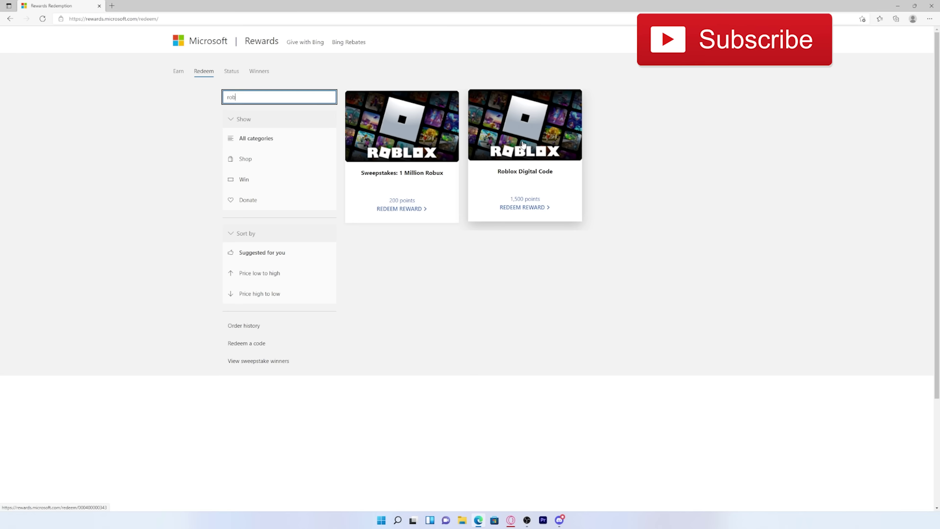
{"action": "left_click", "coordinate": [471, 223]}
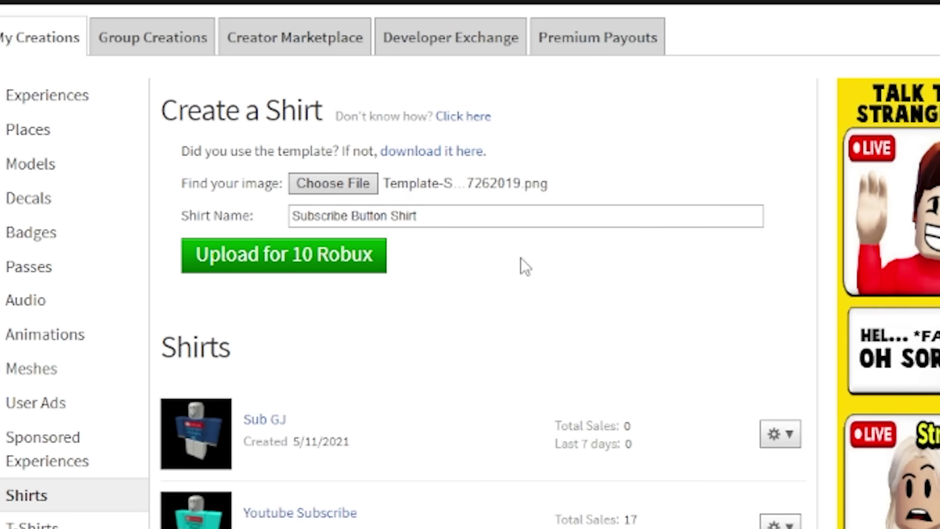
- Upload the Subscribe Button Shirt for 10 Robux and open its item page from the Shirts list
{"action": "left_click", "coordinate": [357, 263]}
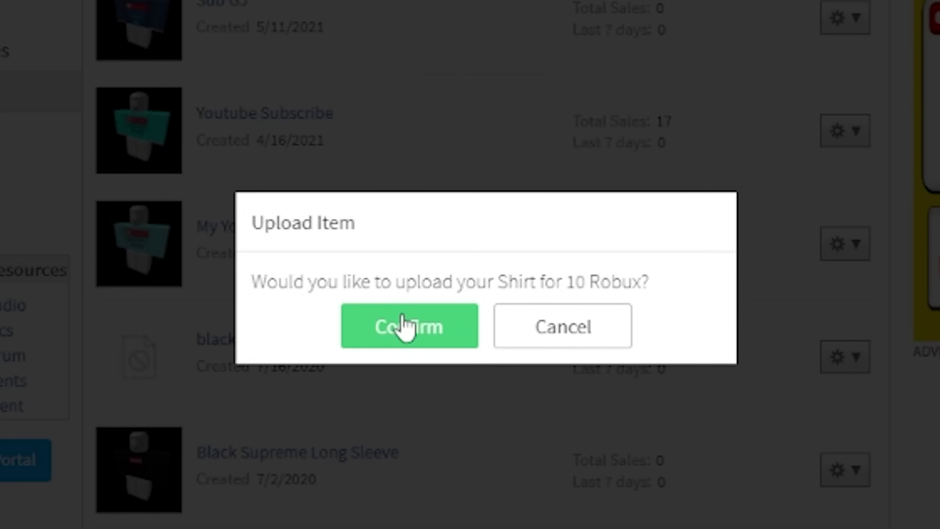
{"action": "left_click", "coordinate": [403, 326]}
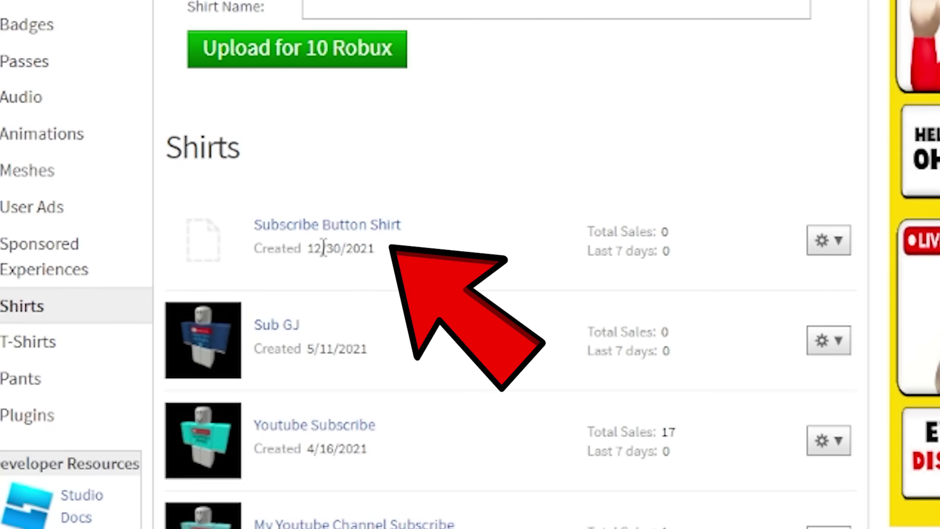
{"action": "left_click", "coordinate": [325, 224]}
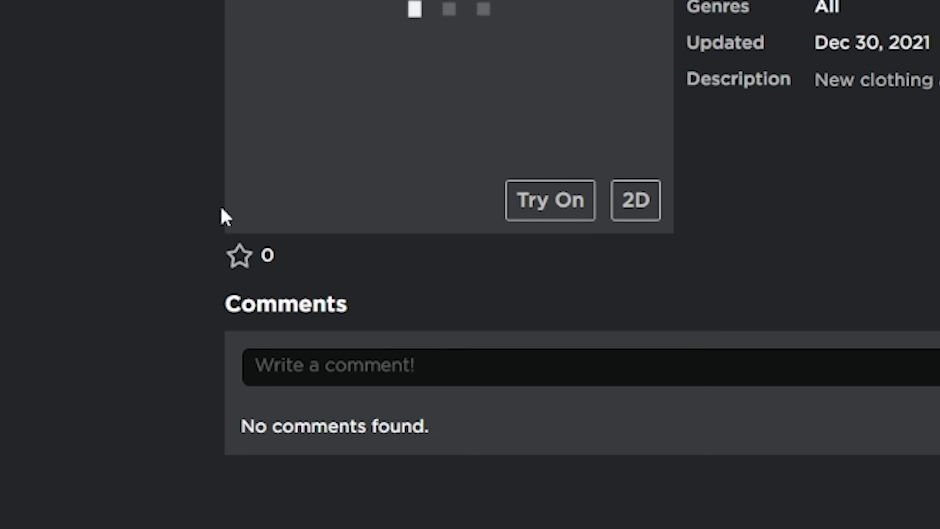
- Favourite the shirt and replace its description with 'Subscribe Shirt' in Configure
{"action": "left_click", "coordinate": [269, 208]}
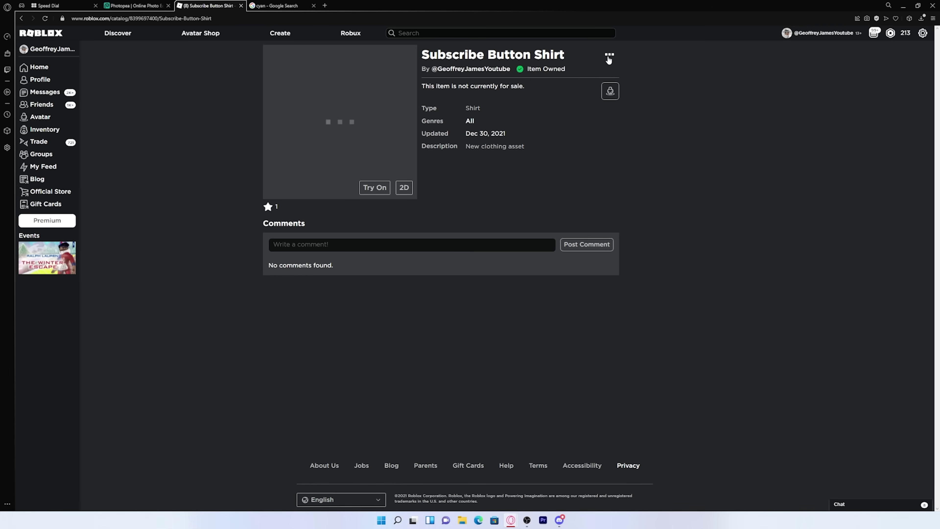
{"action": "left_click", "coordinate": [609, 58]}
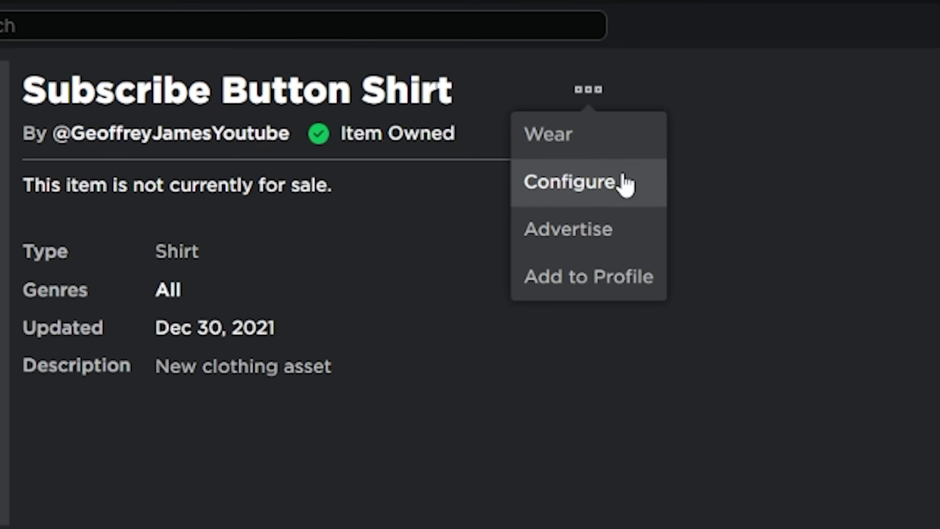
{"action": "left_click", "coordinate": [622, 187]}
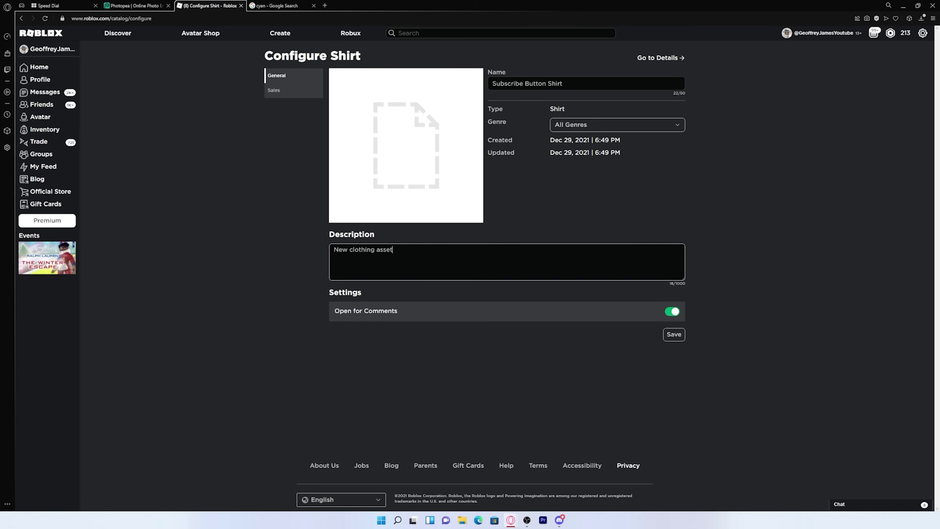
{"action": "key", "text": "ctrl+a"}
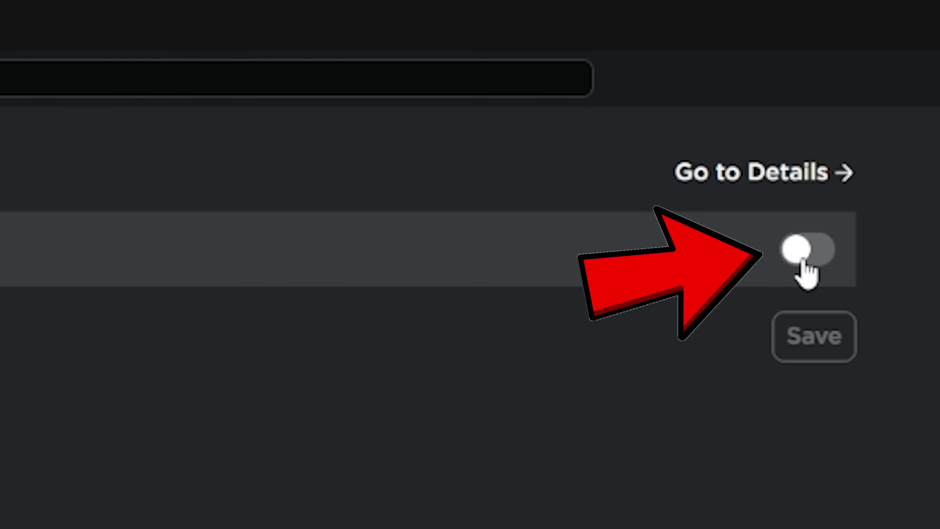
- Put the shirt on sale, change the price from 5 to 10 Robux, and save
{"action": "left_click", "coordinate": [672, 79]}
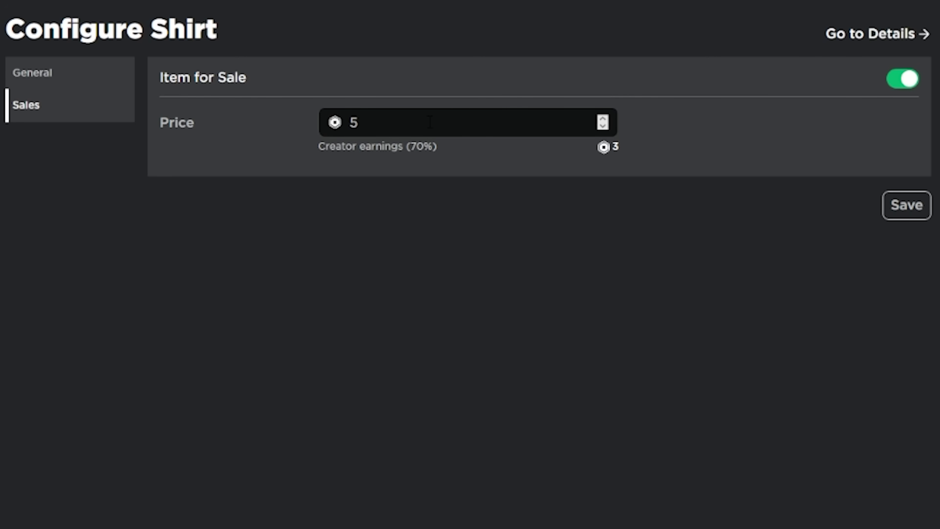
{"action": "left_click", "coordinate": [430, 122]}
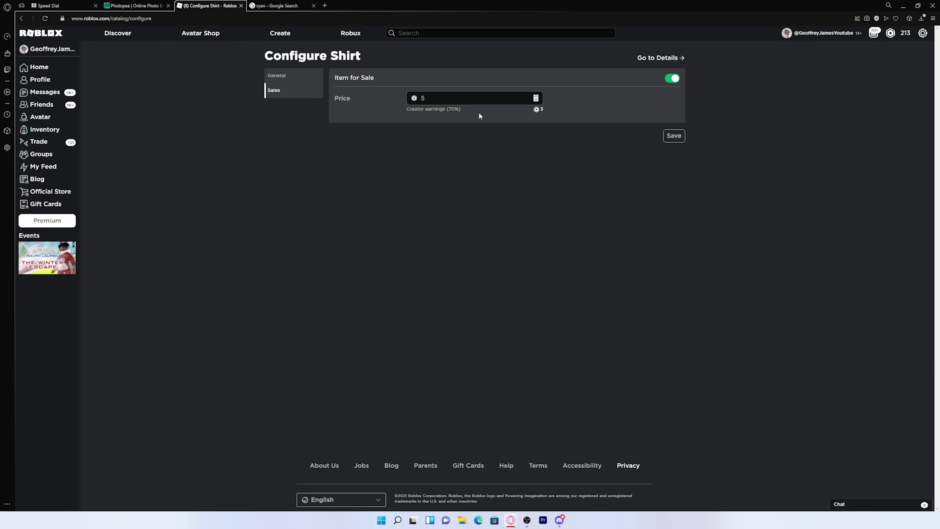
{"action": "key", "text": "BackSpace"}
{"action": "type", "text": "10"}
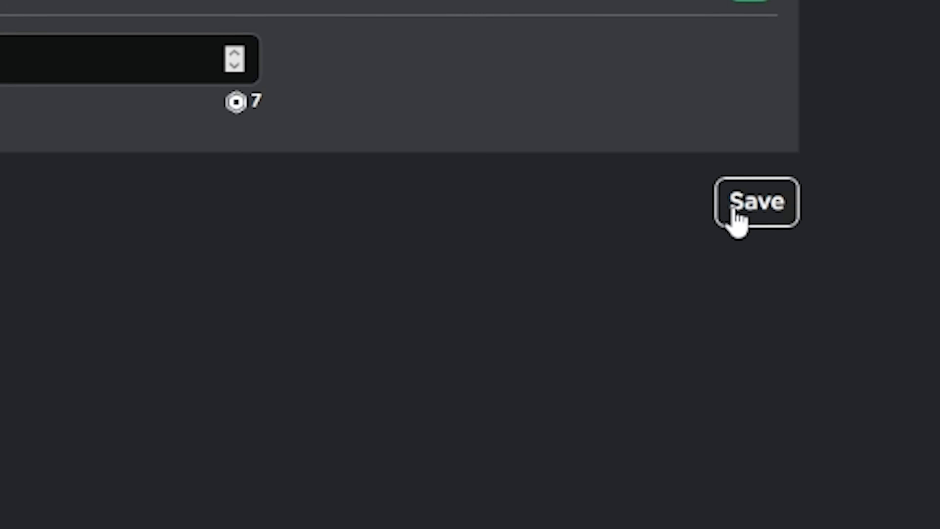
{"action": "left_click", "coordinate": [732, 210]}
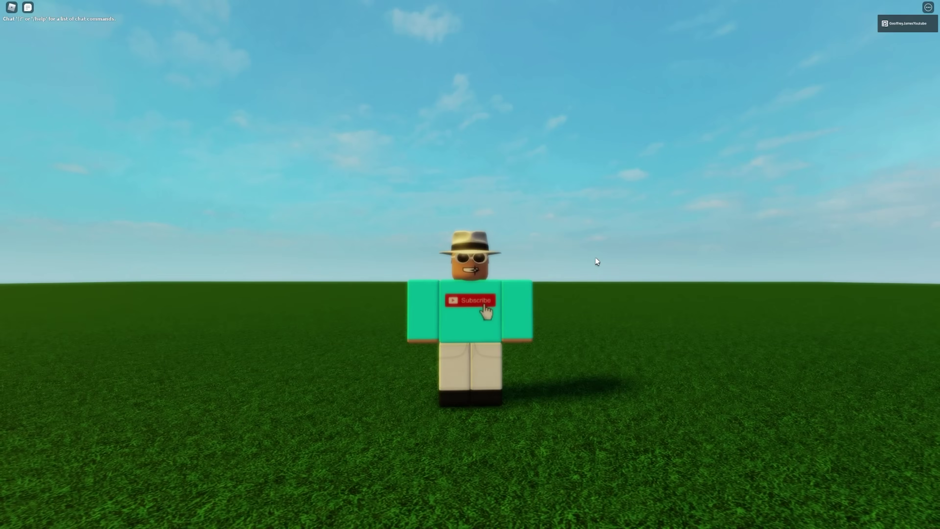
- Walk the avatar around the grassy game world to show off the cyan shirt
{"action": "key", "text": "s"}
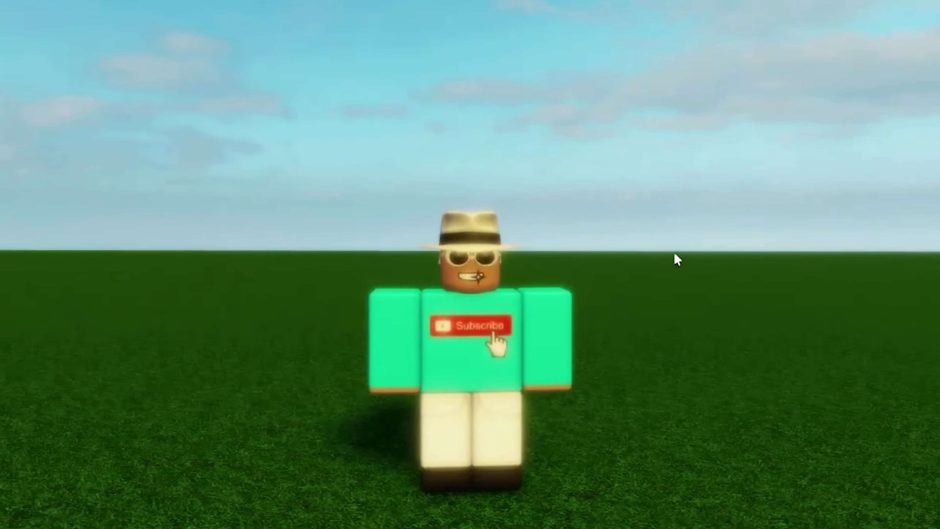
{"action": "key", "text": "s"}
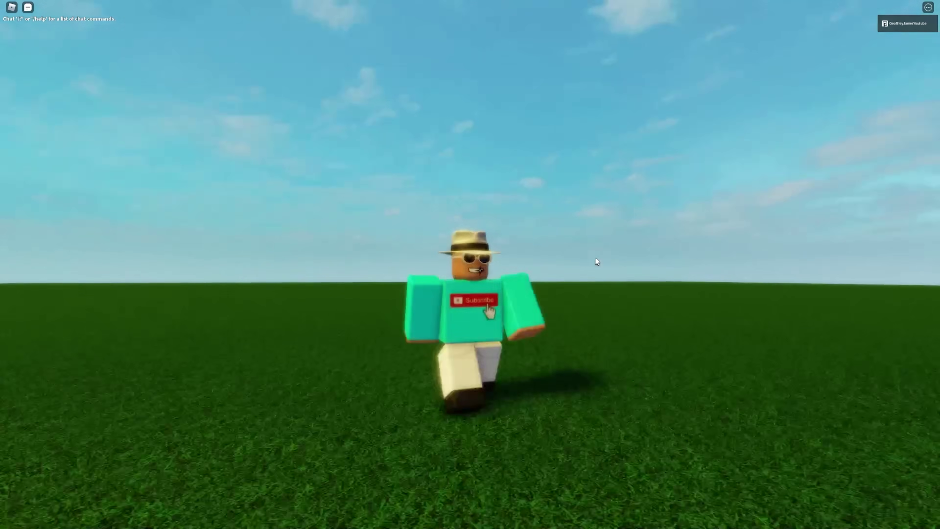